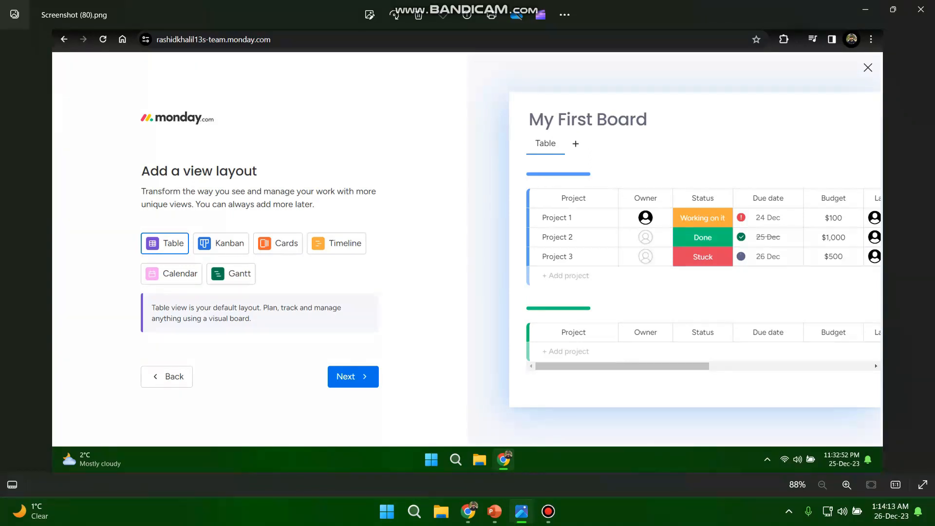
- Look through the saved screenshots of the Kanban, Cards, Timeline, Calendar and Gantt view layouts, and close the image viewer
key(Right)
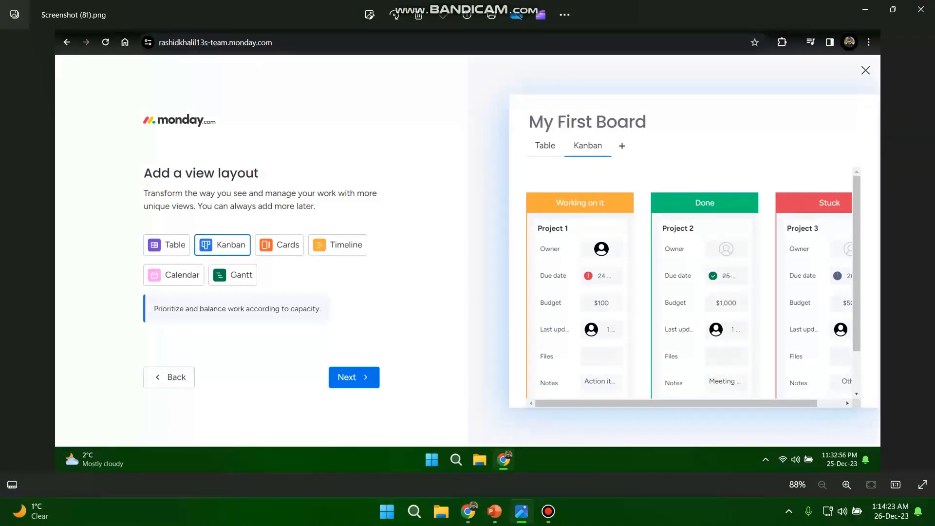
key(Right)
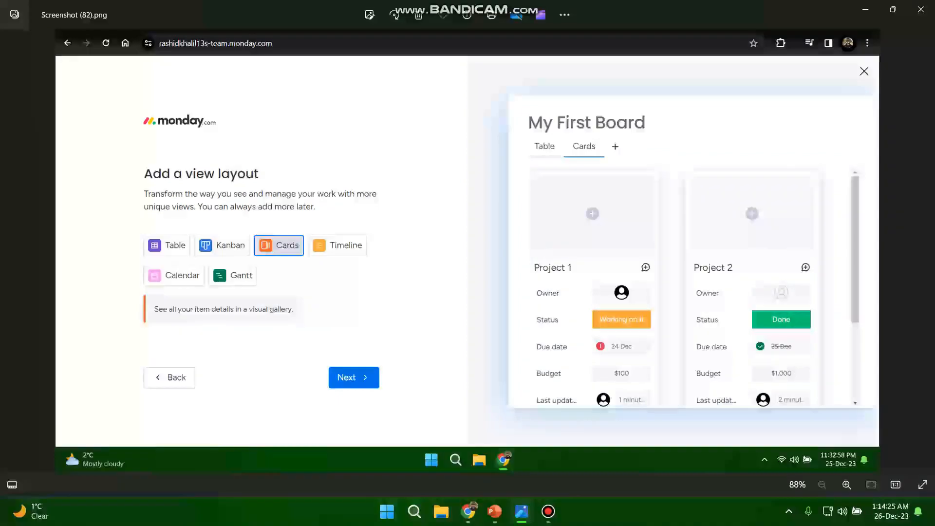
key(Right)
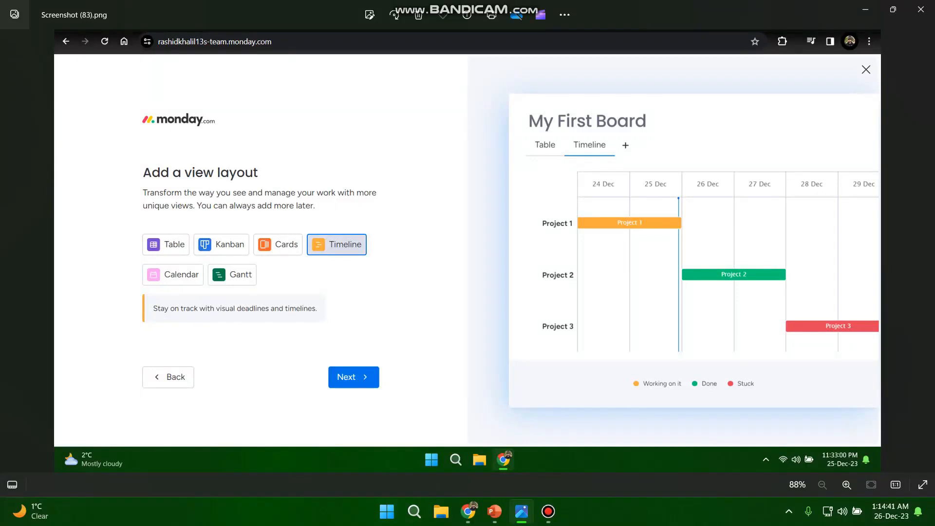
key(Right)
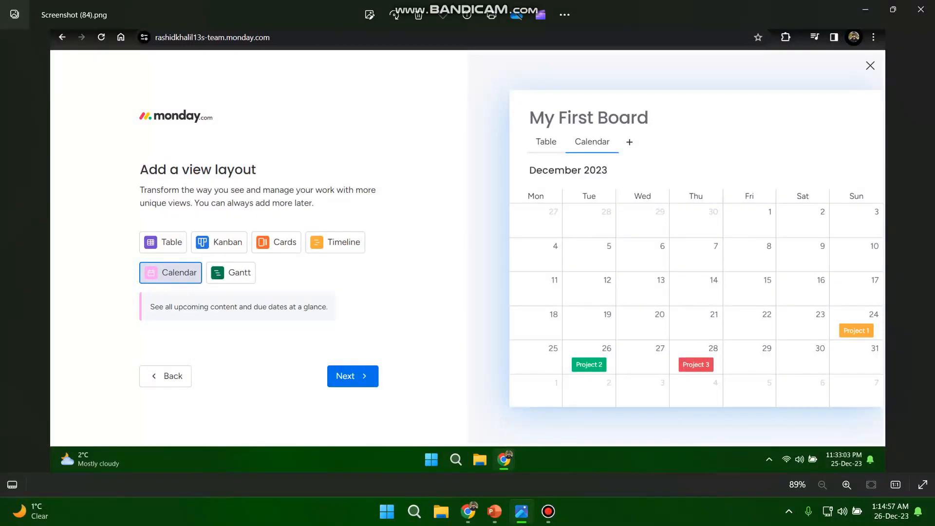
key(Right)
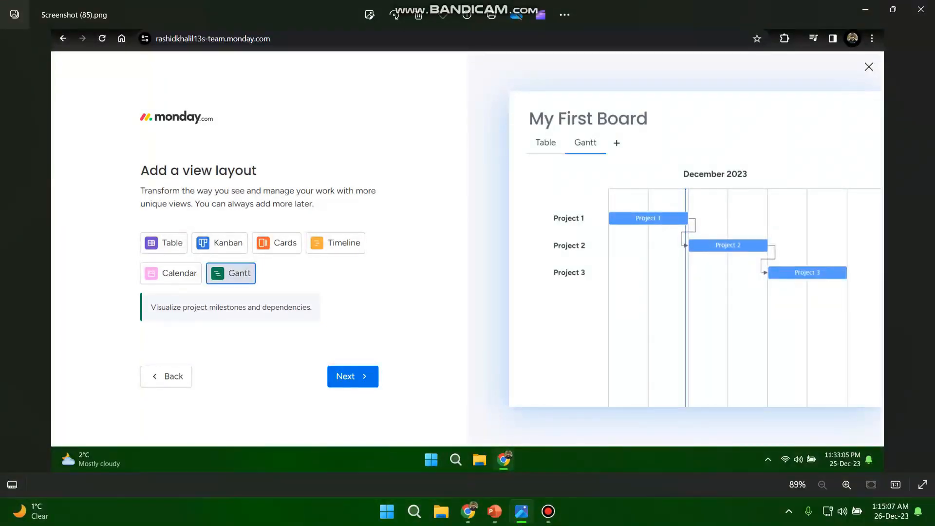
click(921, 8)
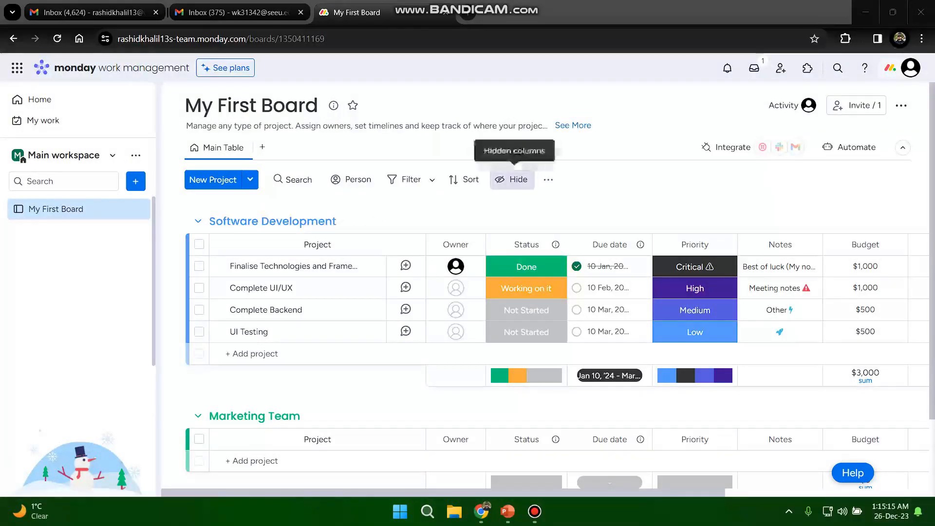
- Examine My First Board's Software Development and Marketing Team groups and all their columns, from Owner to Last updated
scroll(527, 263, down, 3)
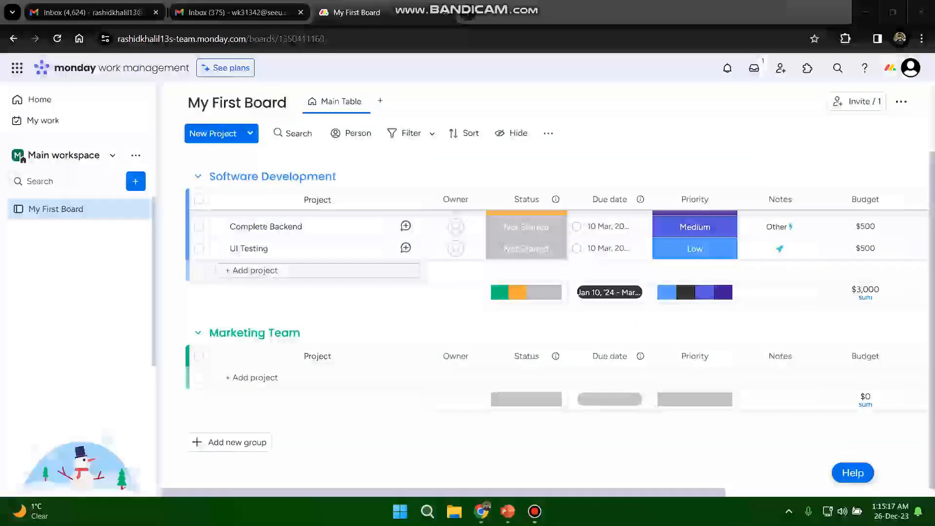
scroll(526, 263, up, 3)
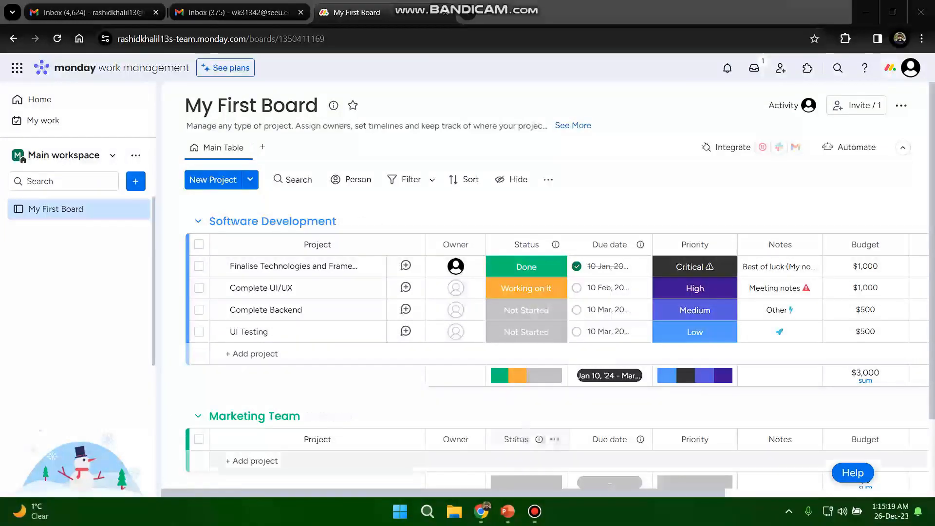
scroll(555, 302, right, 5)
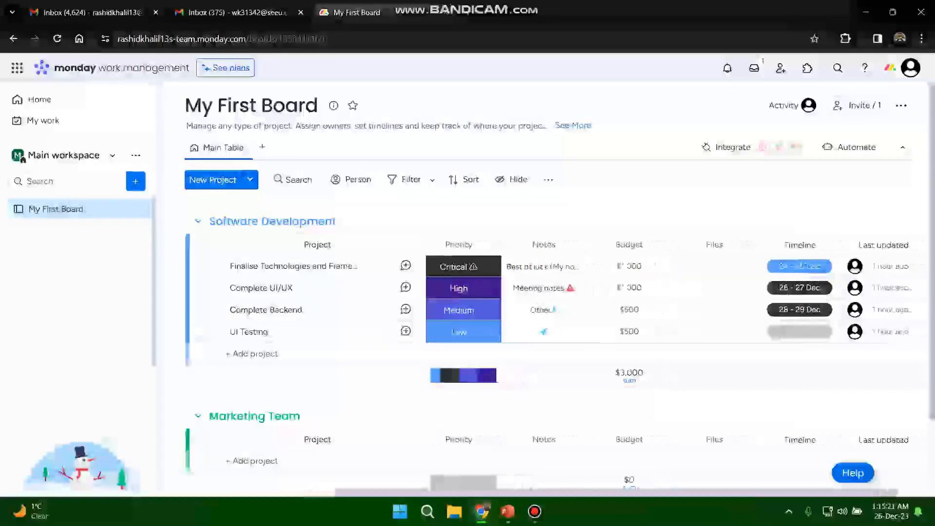
scroll(555, 302, left, 3)
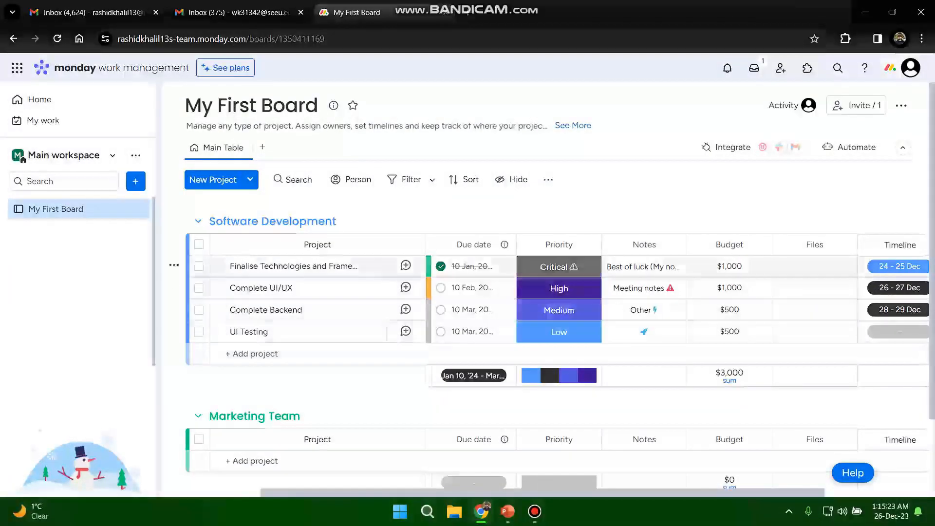
scroll(555, 292, down, 3)
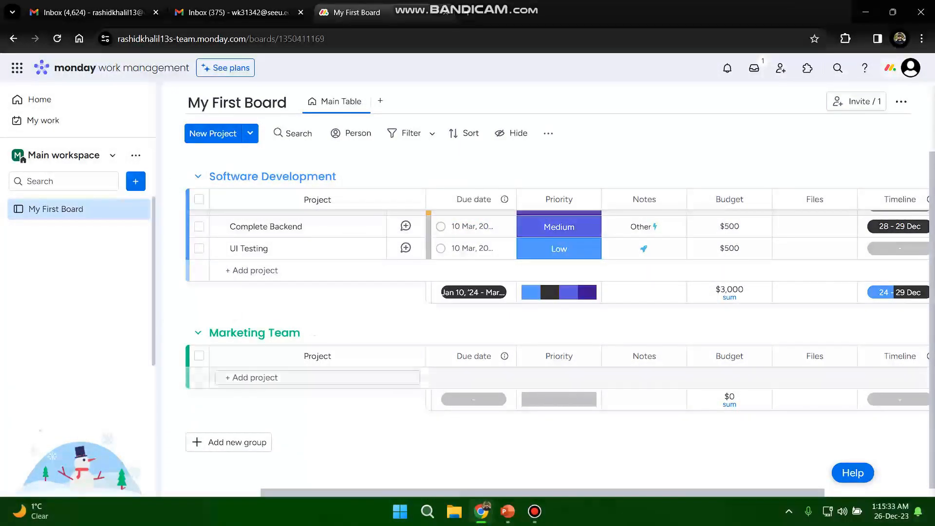
scroll(536, 293, up, 3)
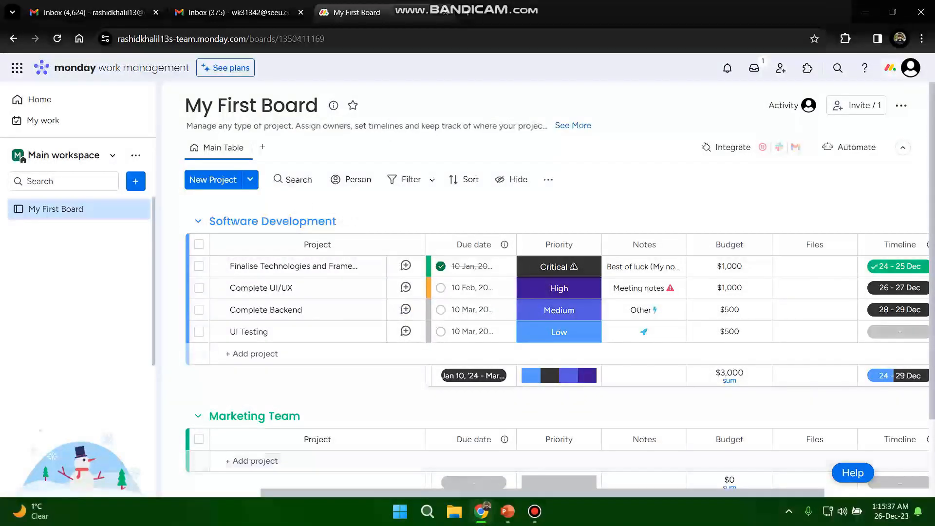
scroll(536, 312, right, 2)
scroll(536, 312, left, 2)
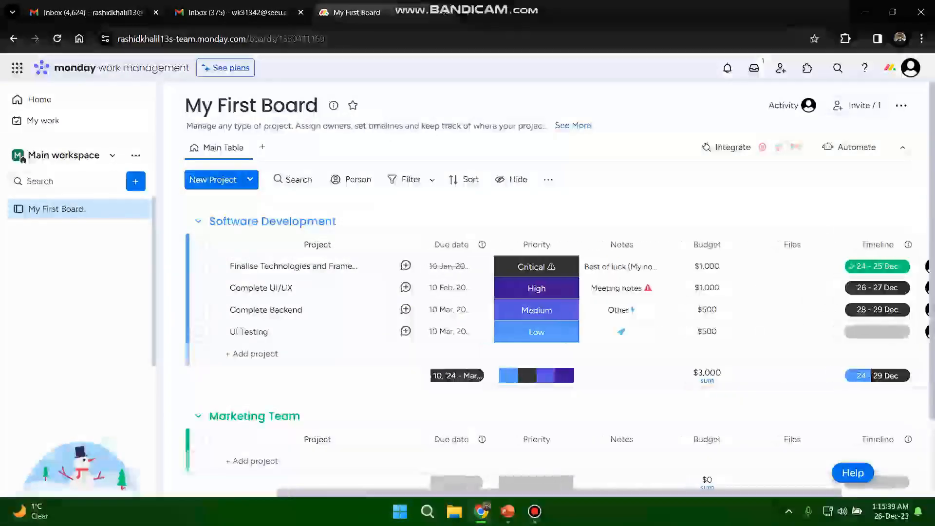
scroll(584, 293, right, 2)
scroll(584, 293, left, 1)
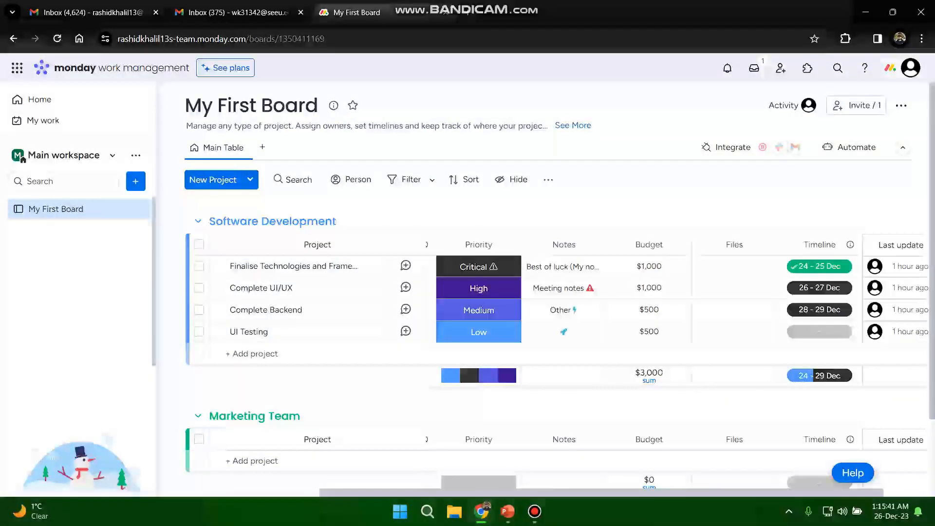
scroll(609, 288, left, 2)
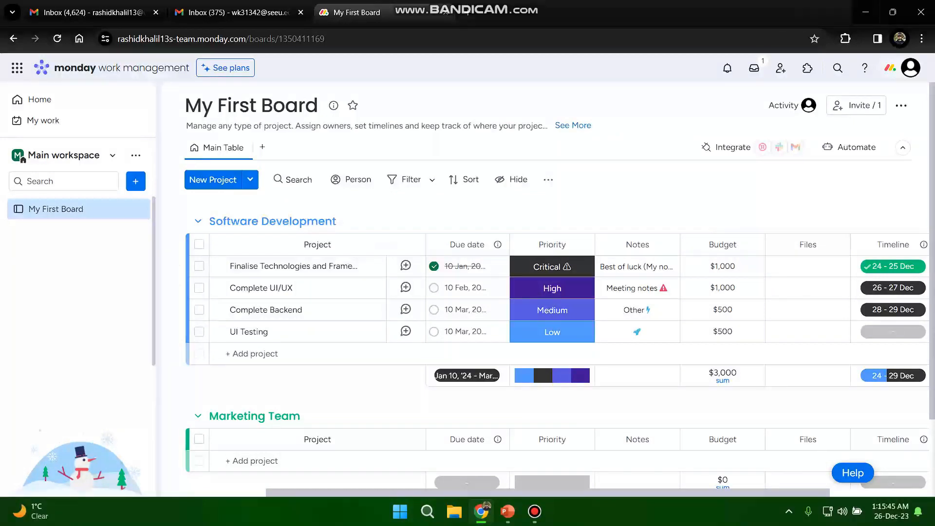
scroll(609, 292, right, 1)
scroll(560, 293, right, 2)
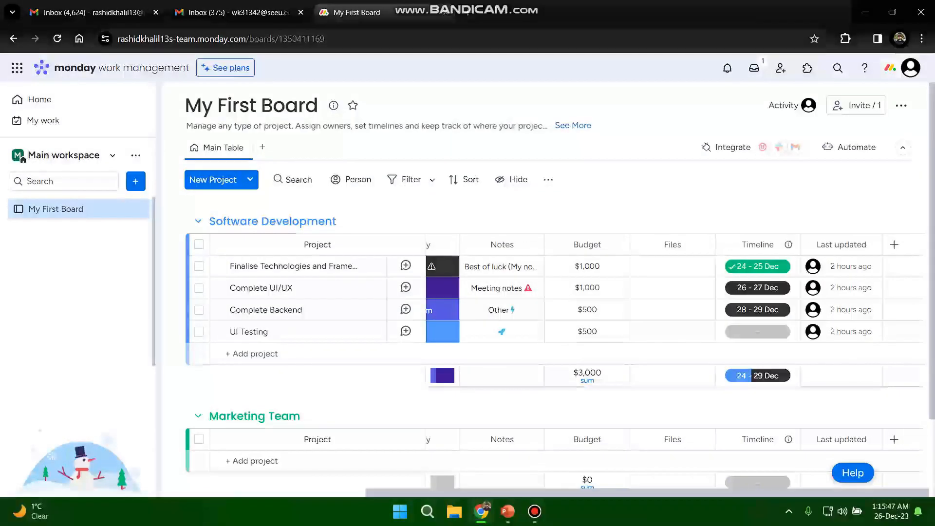
scroll(609, 292, left, 2)
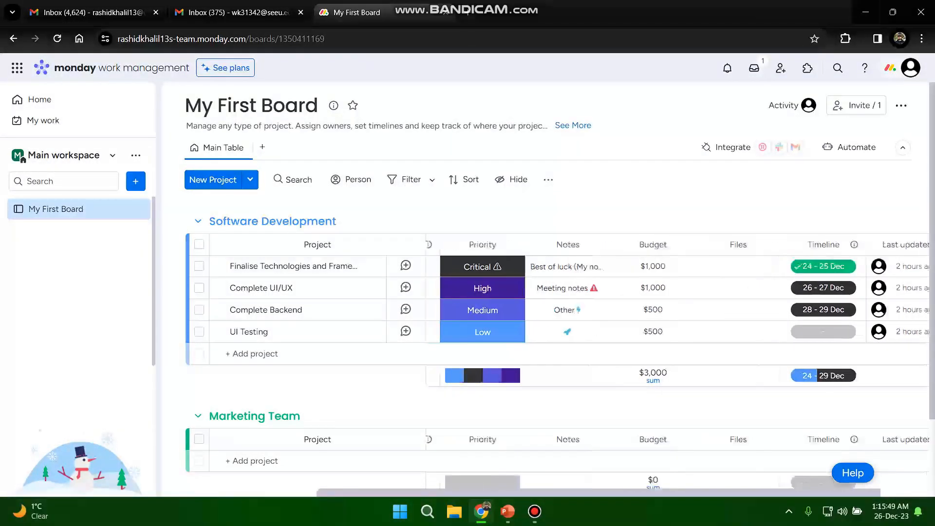
scroll(609, 292, left, 1)
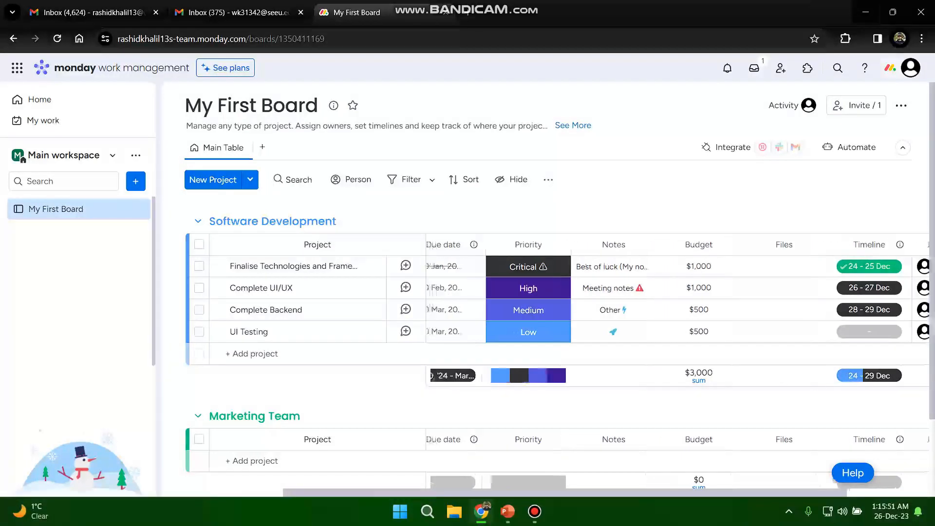
scroll(609, 292, right, 2)
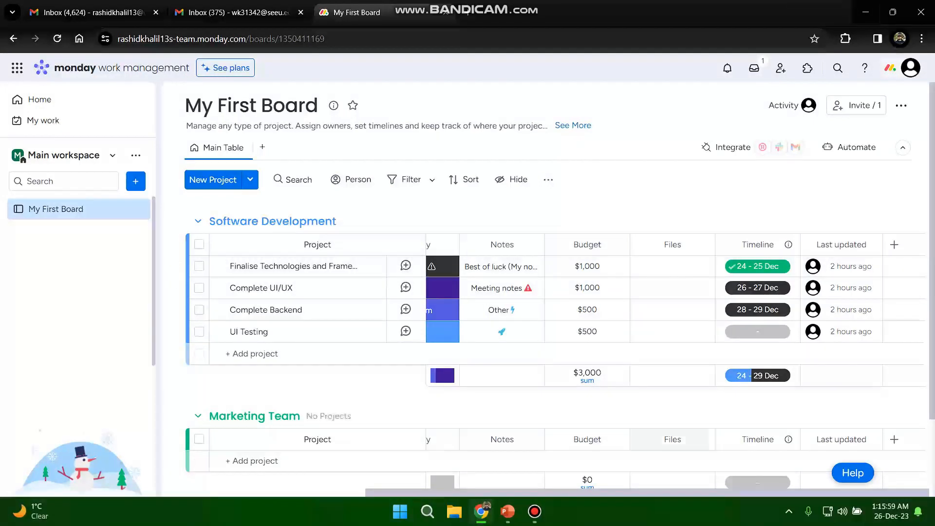
scroll(607, 368, left, 5)
scroll(607, 368, left, 6)
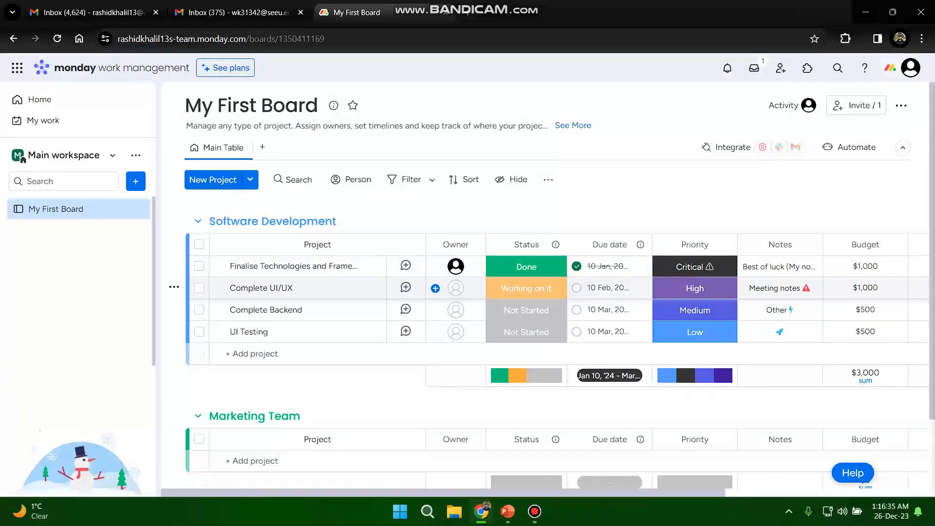
- Invite a new member by e-mail as owner of the Complete UI/UX project, entering the member's e-mail address
click(455, 288)
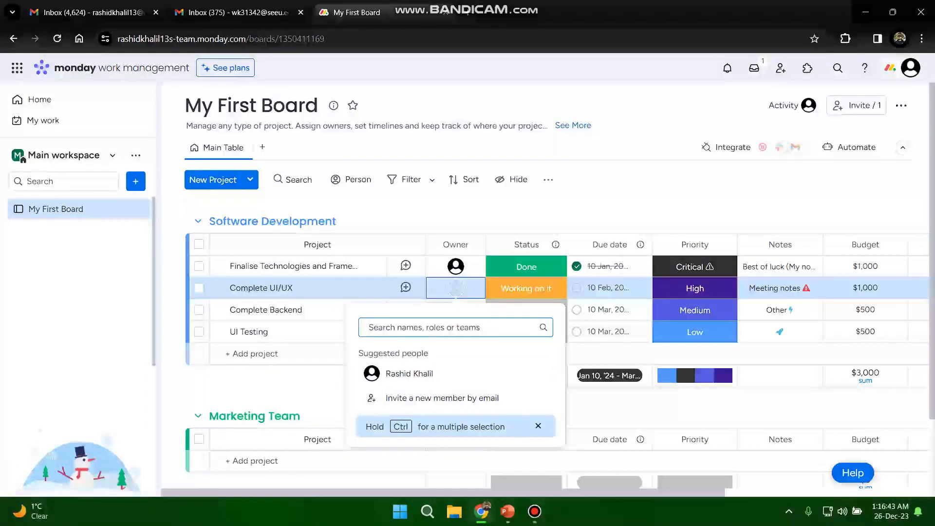
click(442, 399)
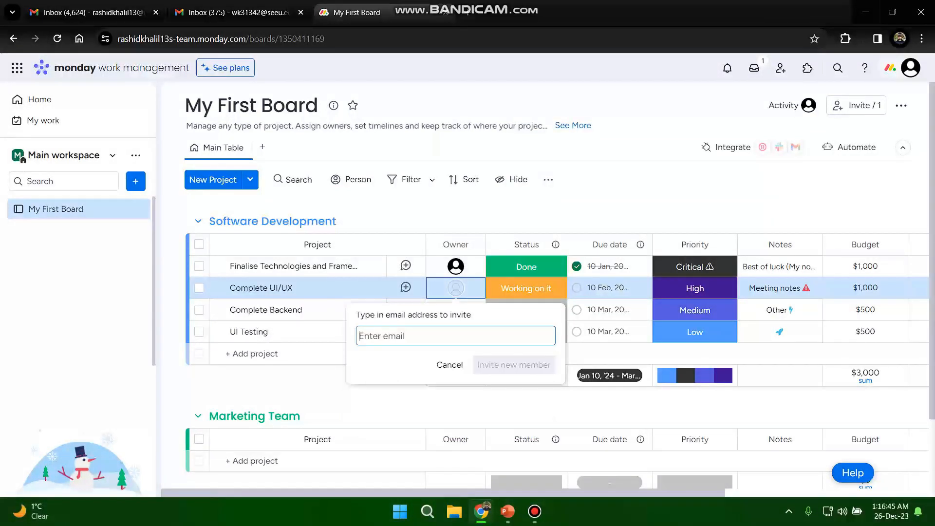
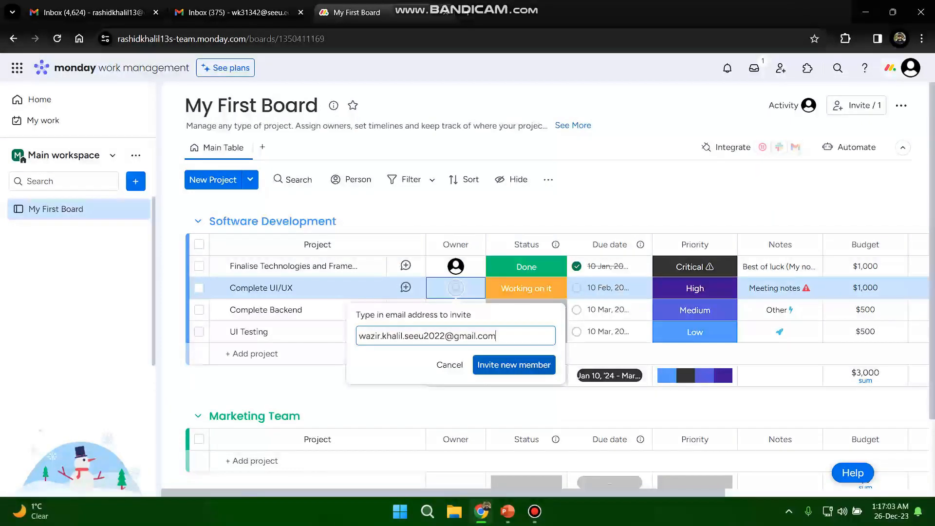
key(Return)
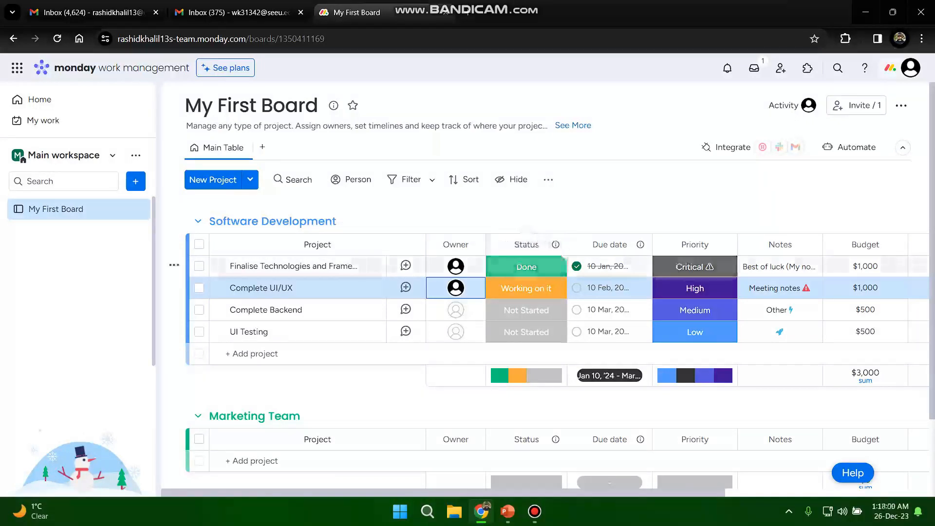
- Check the status labels available for the first Software Development project and choose Working on it for Complete UI/UX
click(527, 266)
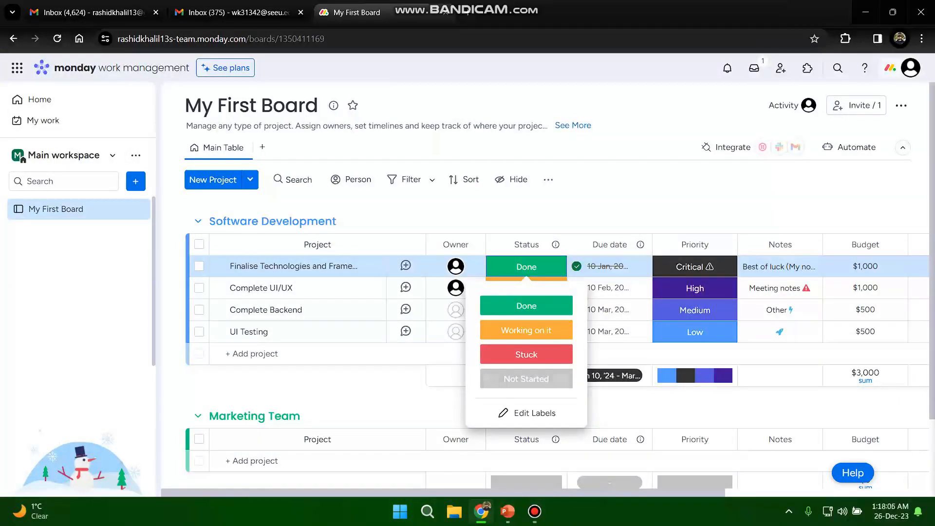
click(536, 266)
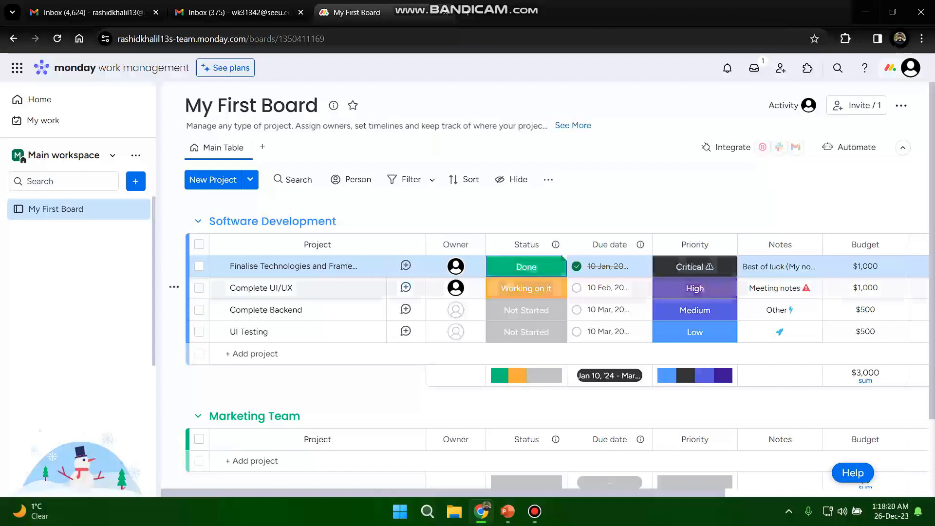
click(526, 289)
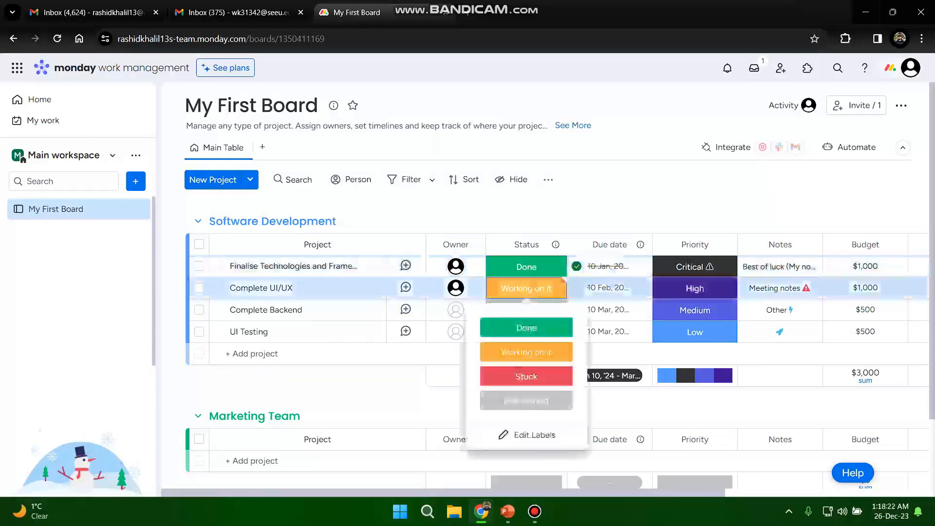
click(527, 351)
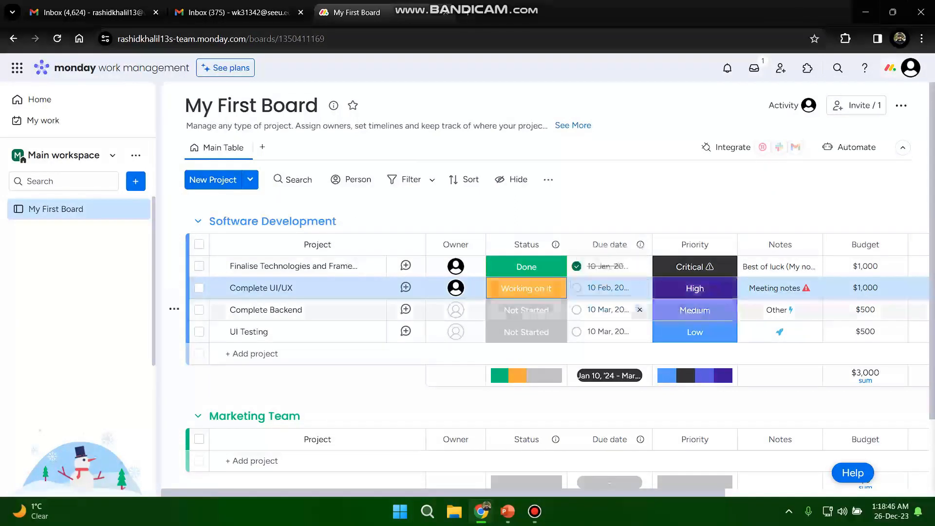
- Widen the Due date column just enough to show each project's full date including the year
drag(654, 239, 690, 239)
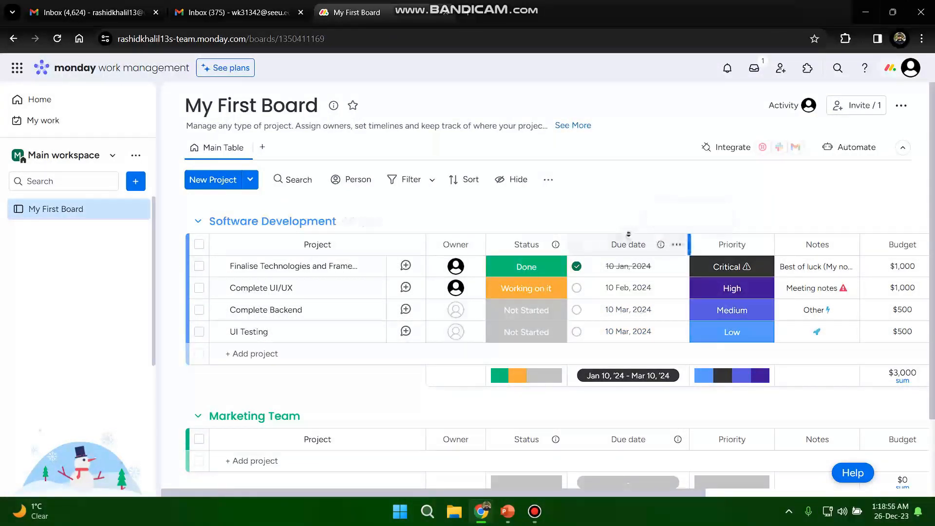
drag(689, 244, 671, 245)
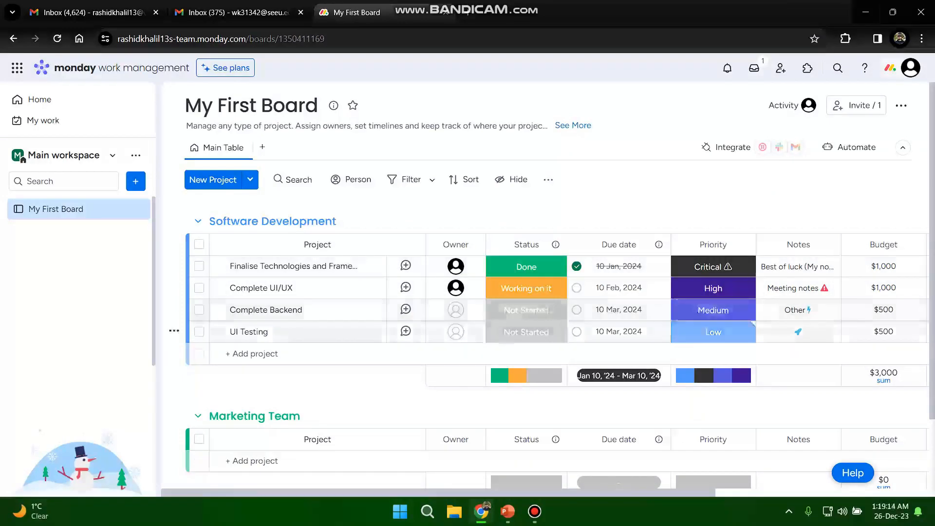
- Change the UI Testing project's priority to the blank label and set it back to Low
click(713, 332)
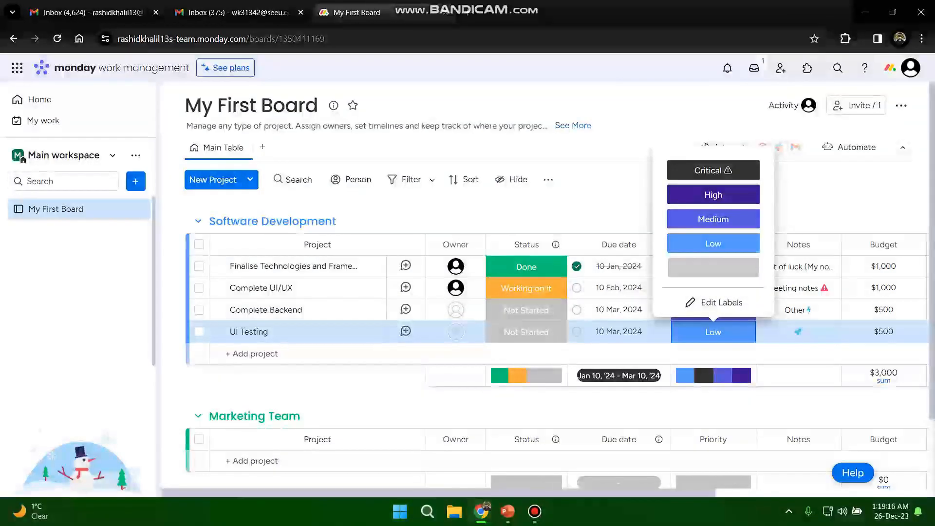
click(714, 267)
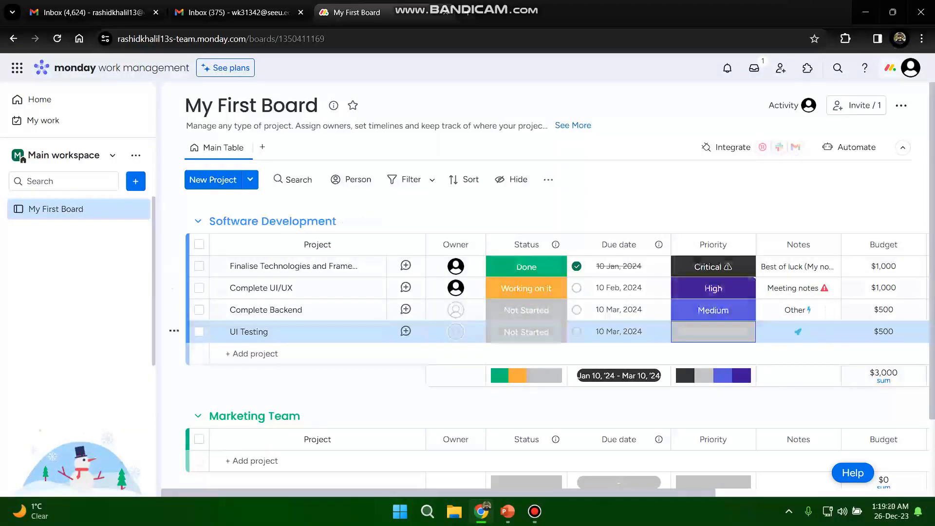
click(713, 331)
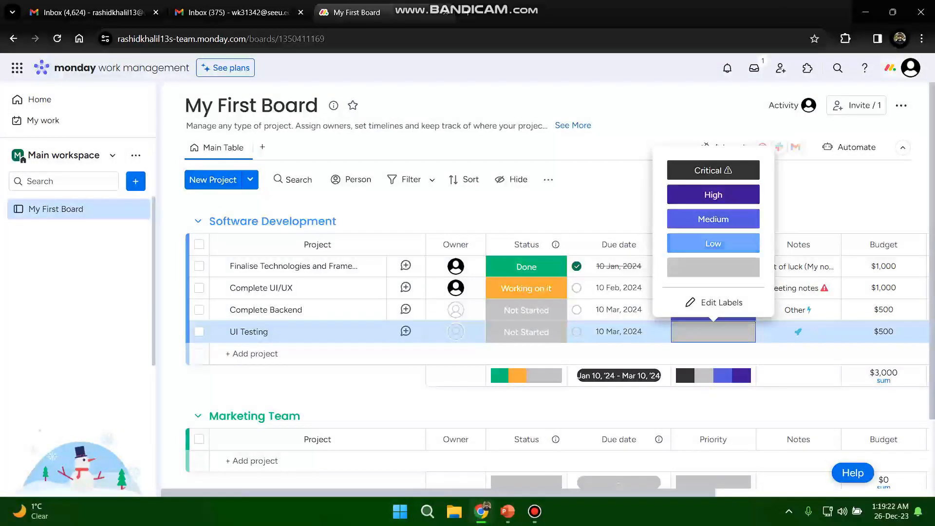
click(714, 241)
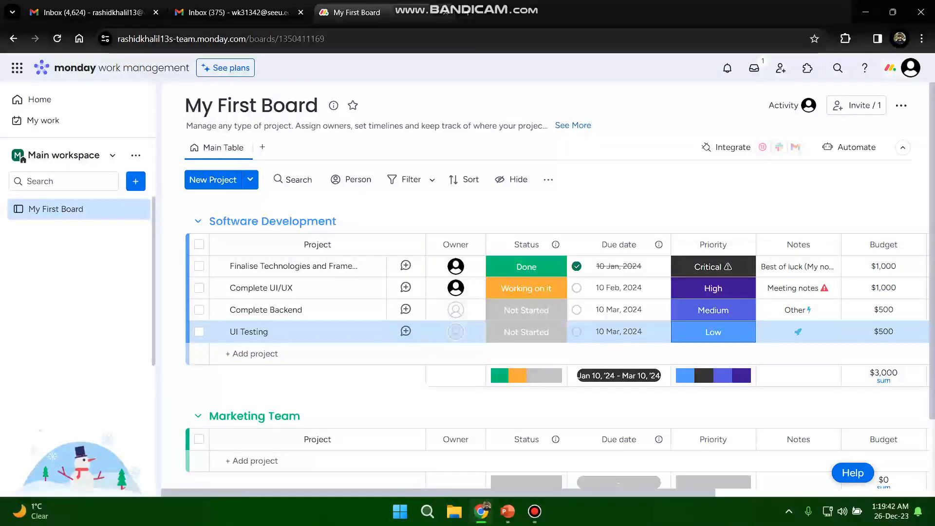
- Review the board's Notes to Last updated columns and check the file upload sources for the first Software Development project
scroll(560, 302, right, 4)
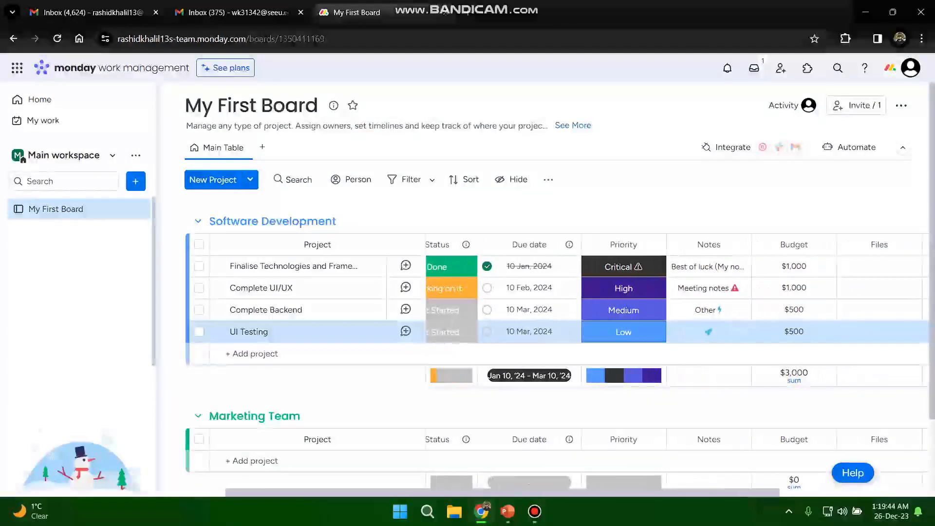
scroll(561, 302, right, 2)
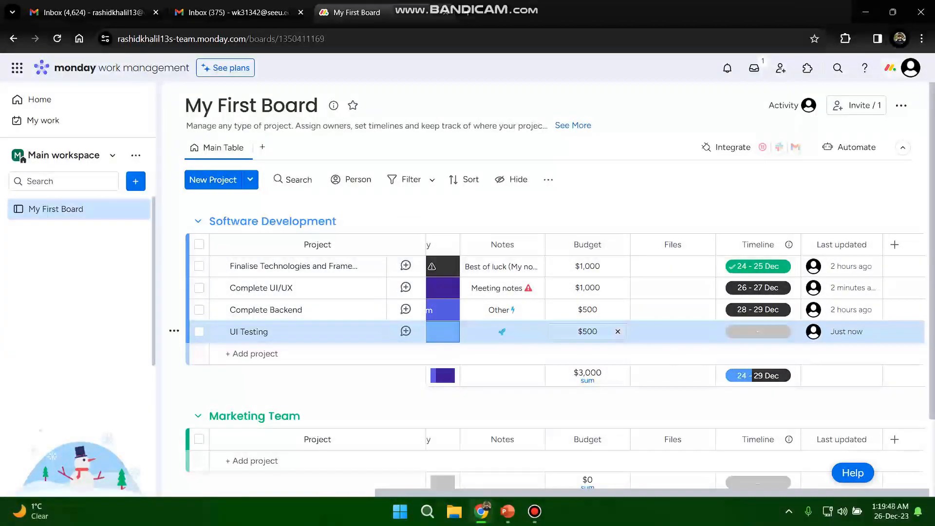
click(667, 266)
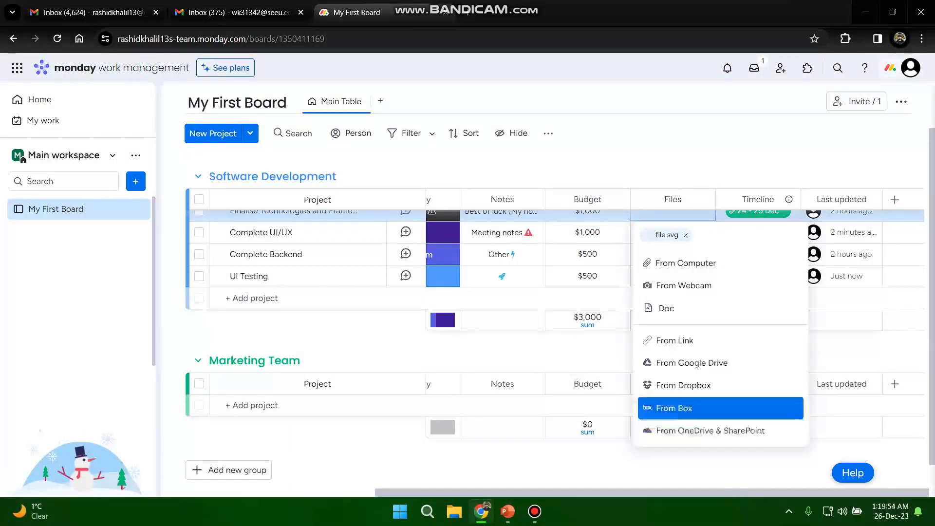
click(686, 263)
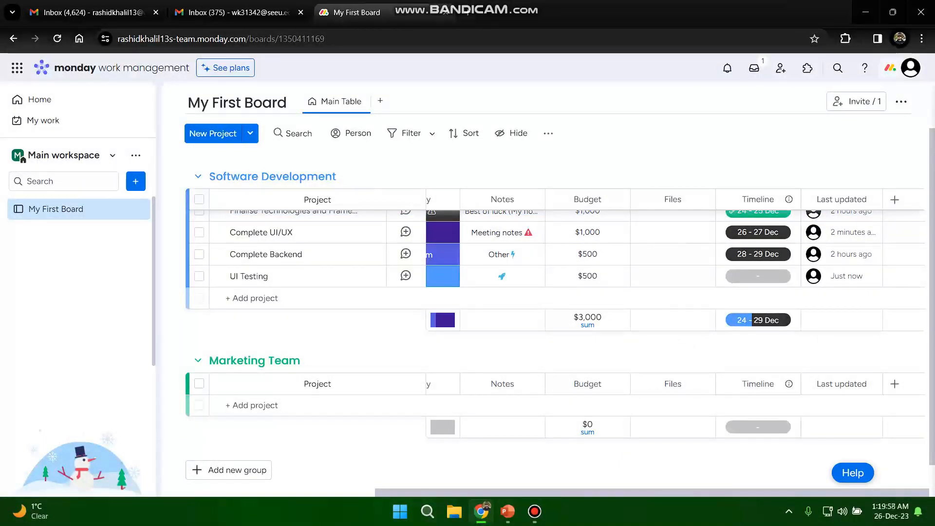
scroll(555, 258, up, 2)
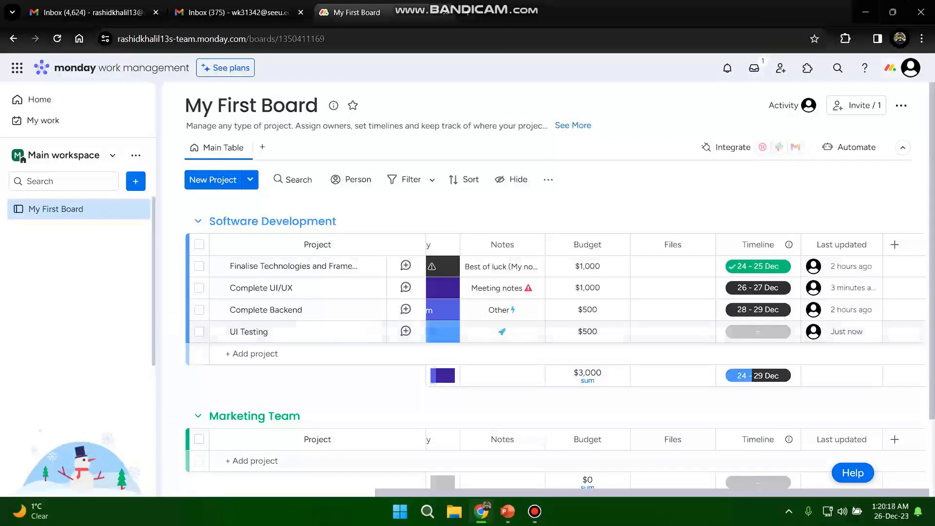
scroll(556, 298, left, 3)
scroll(555, 297, left, 5)
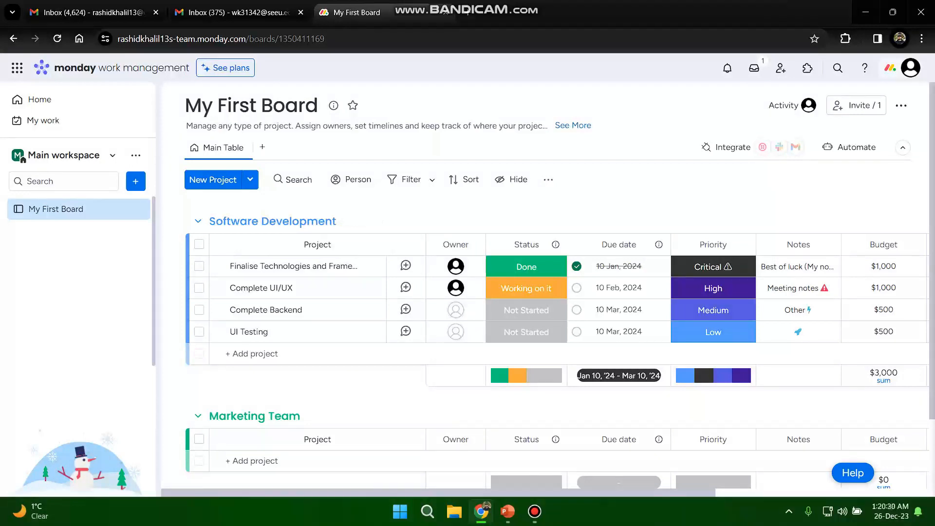
- Browse the Basic and Featured automation templates in the Automation center, and return to the board
click(850, 148)
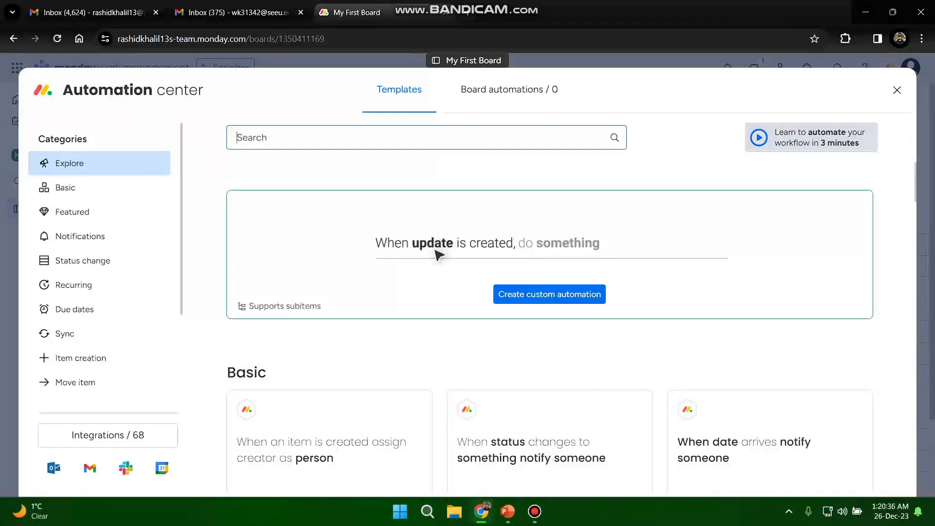
key(Escape)
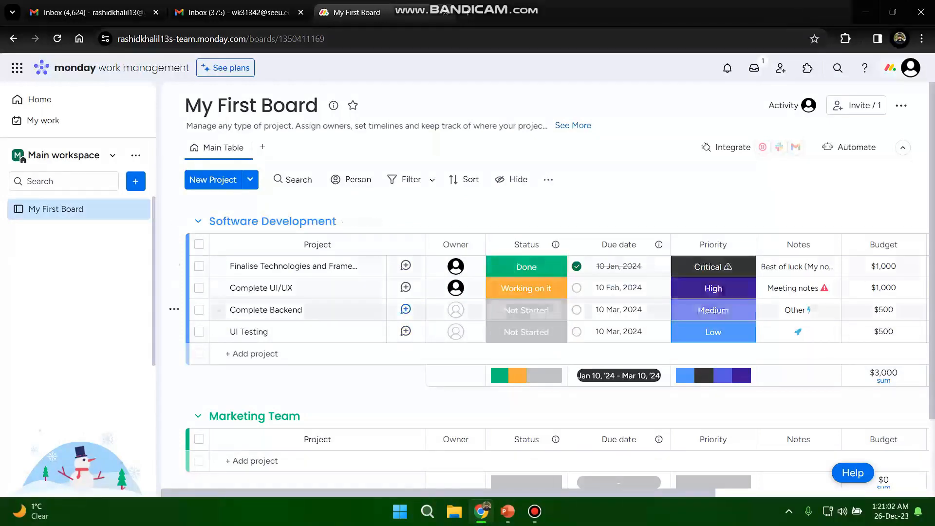
click(850, 147)
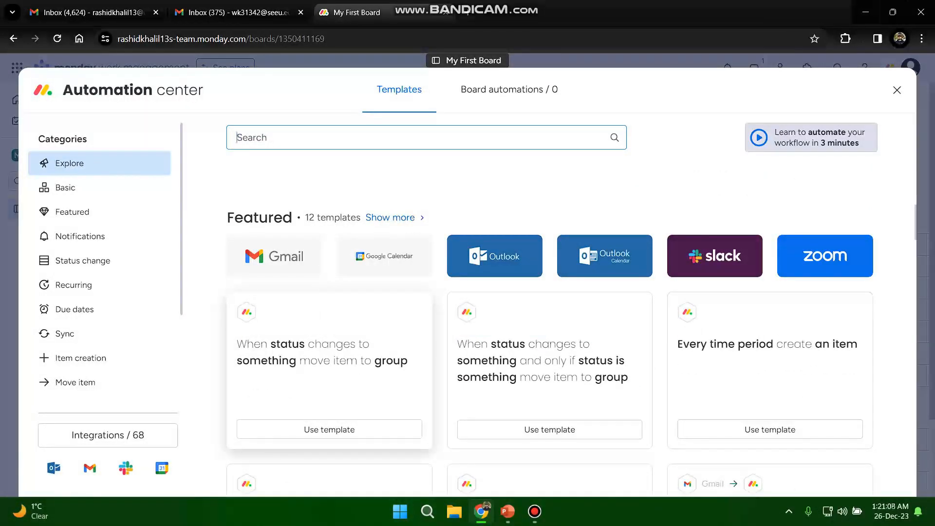
scroll(549, 341, down, 5)
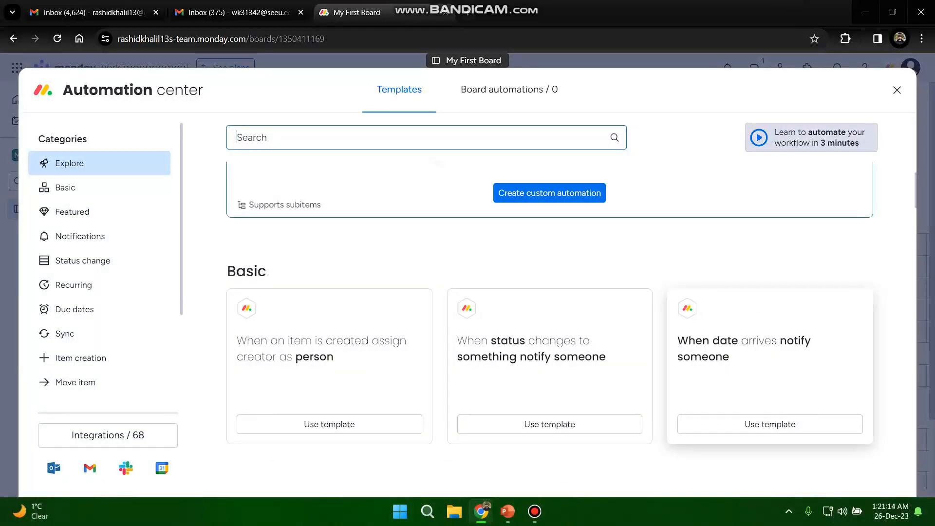
scroll(550, 326, down, 4)
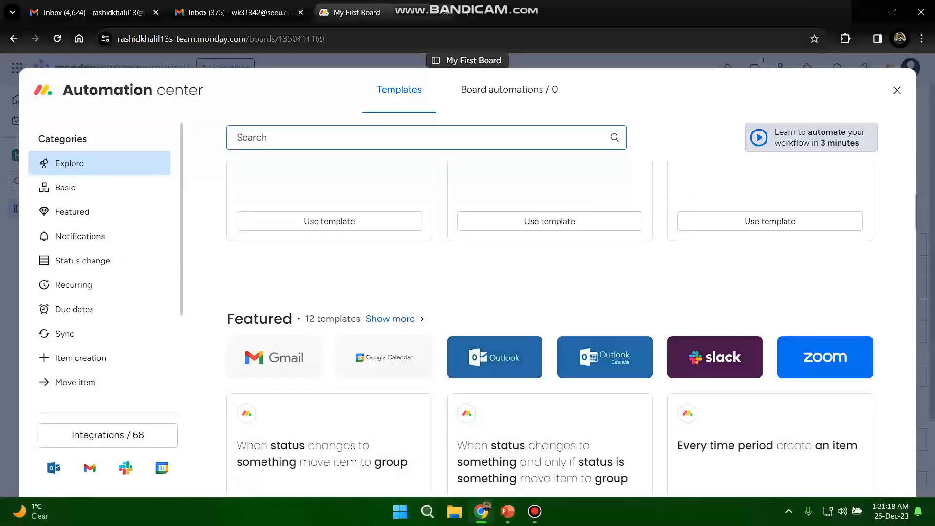
scroll(549, 328, down, 4)
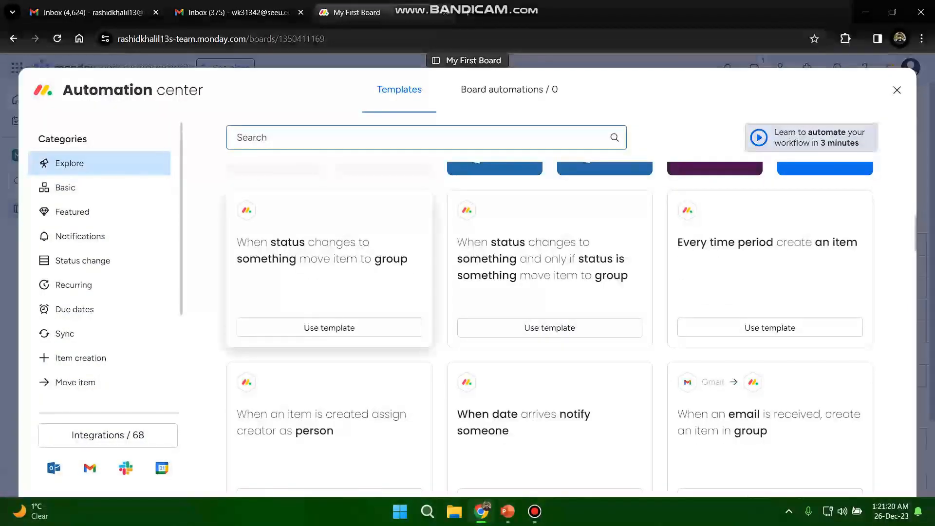
scroll(439, 254, up, 8)
scroll(439, 254, down, 3)
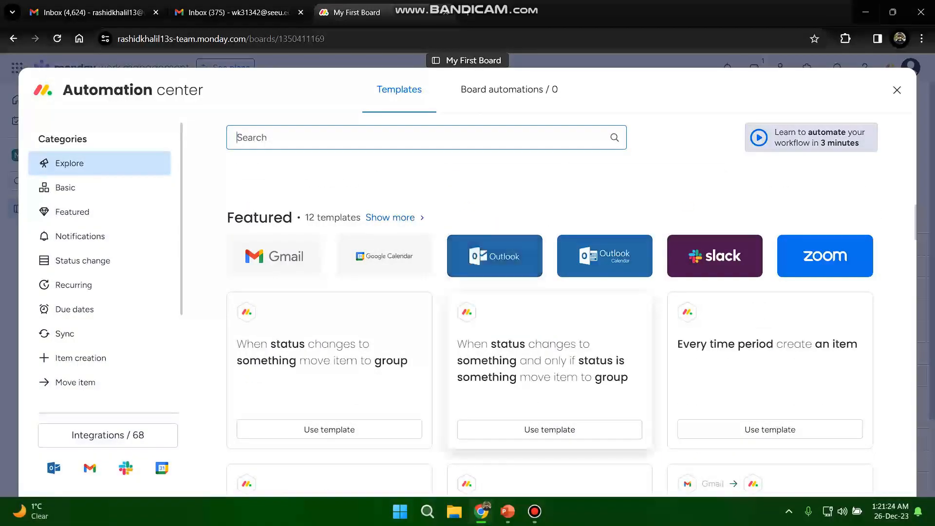
key(Escape)
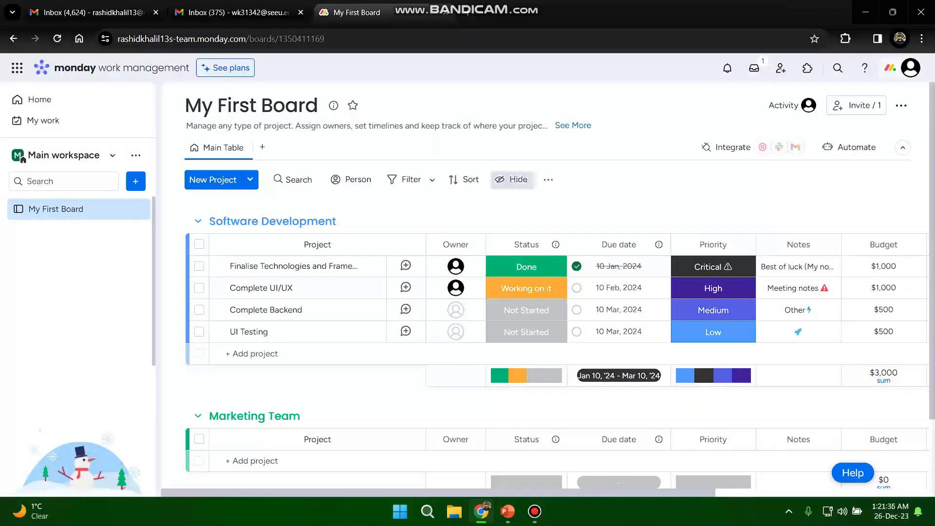
scroll(545, 312, down, 3)
scroll(546, 312, up, 3)
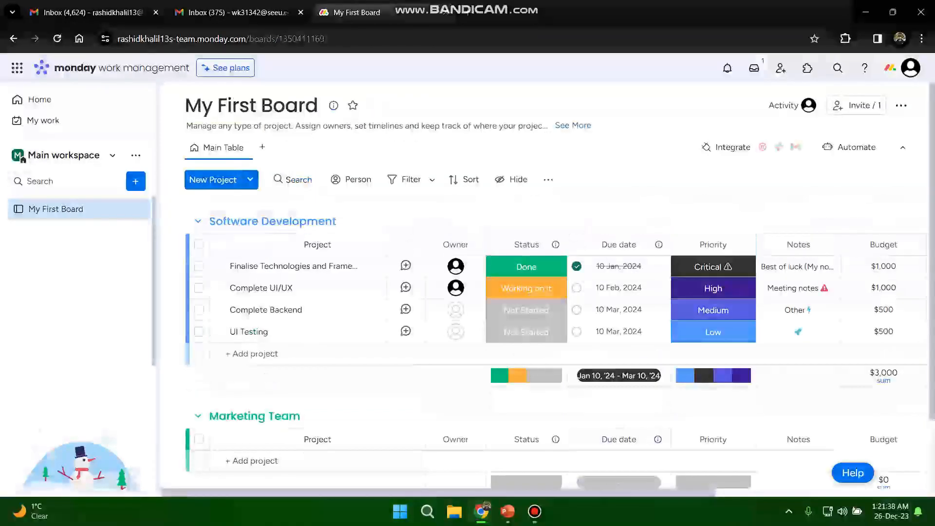